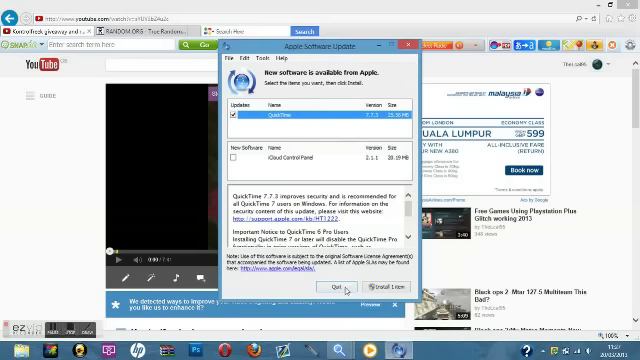
Dismiss the Apple Software Update prompt, maximize the browser, and go back to the giveaway video.
click(338, 287)
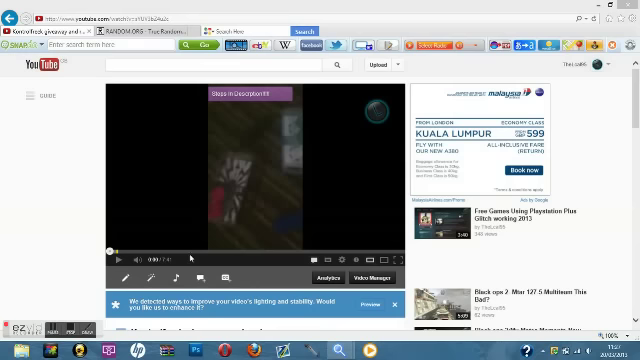
click(598, 65)
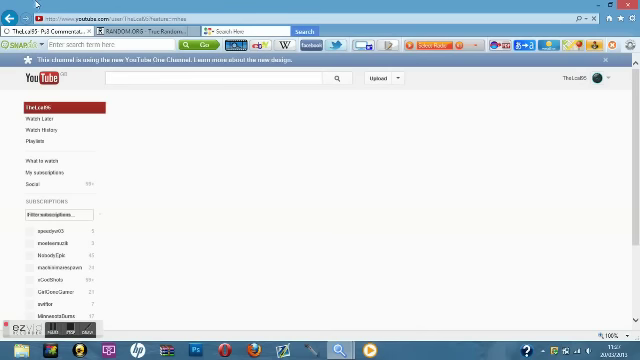
drag(37, 4, 278, 6)
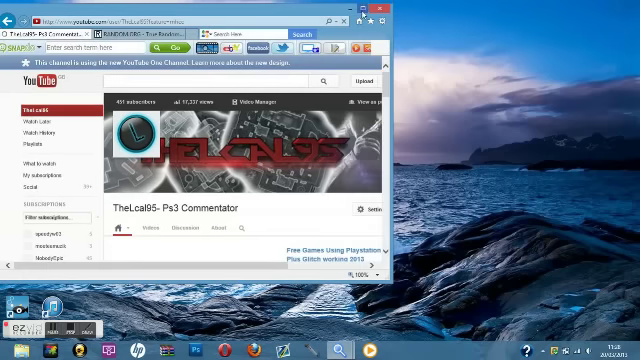
double_click(278, 6)
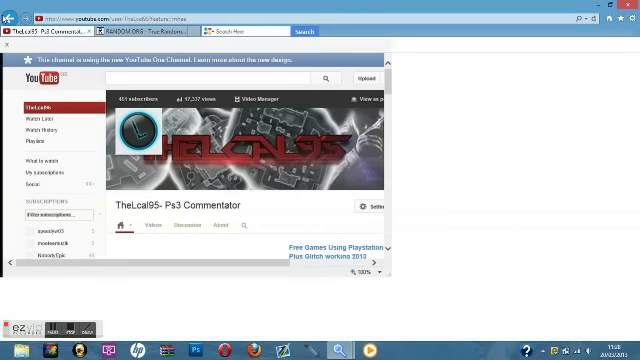
click(7, 17)
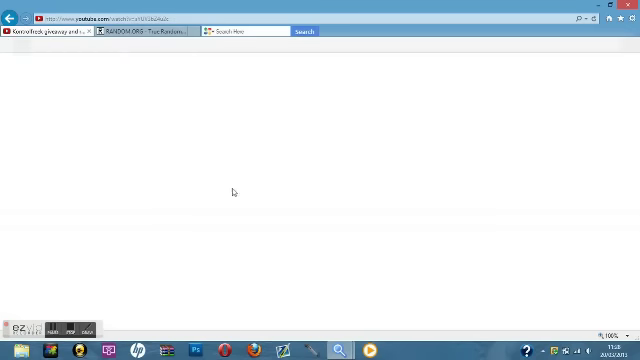
Adjust the volume, then check the RANDOM.ORG result of 6 drawn between 1 and 14.
click(592, 353)
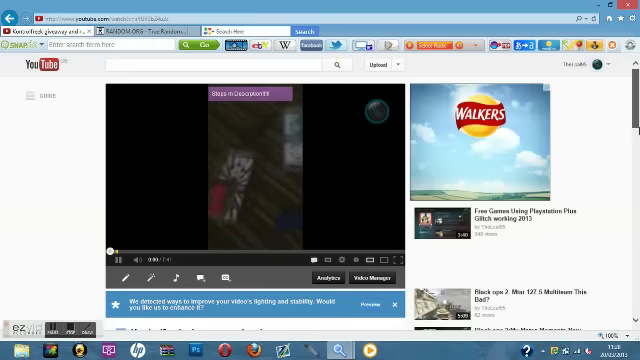
scroll(637, 190, down, 1)
drag(637, 110, 636, 245)
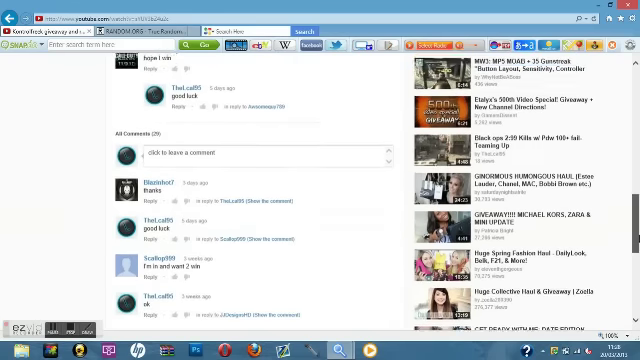
drag(636, 245, 636, 95)
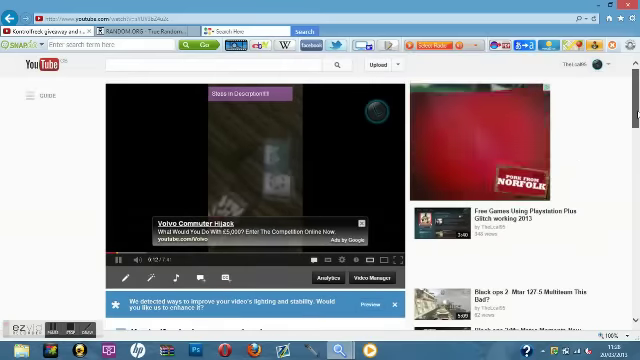
click(139, 31)
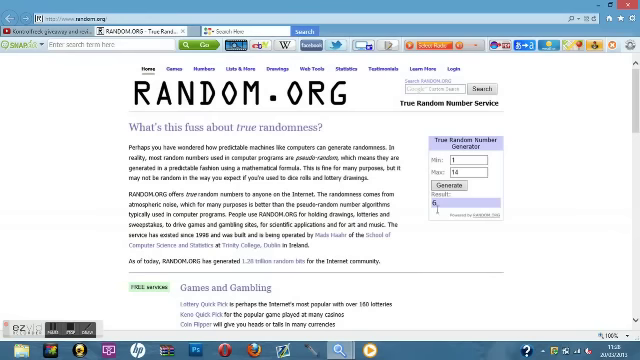
double_click(446, 206)
click(131, 145)
click(45, 31)
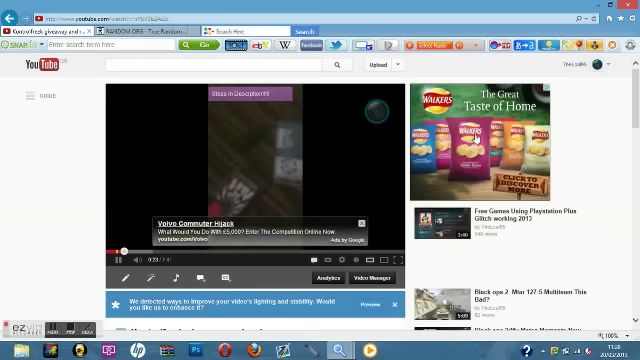
drag(634, 110, 613, 270)
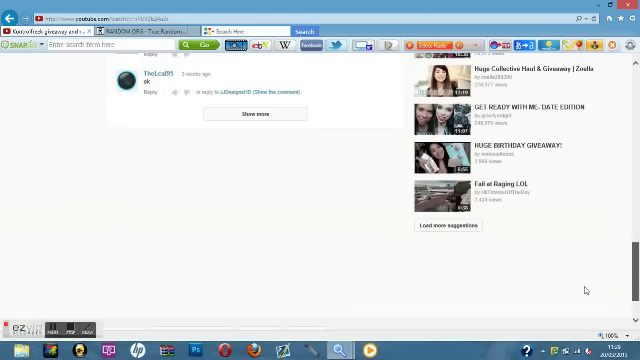
click(289, 116)
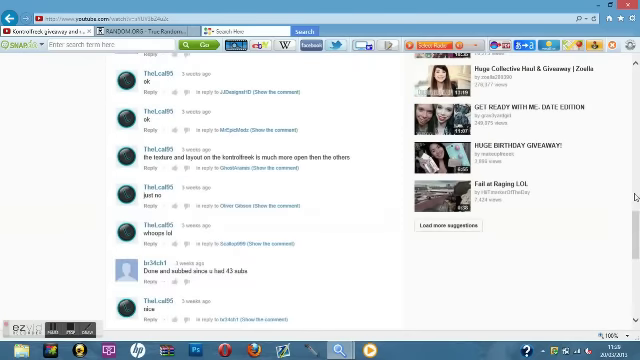
drag(634, 233, 634, 275)
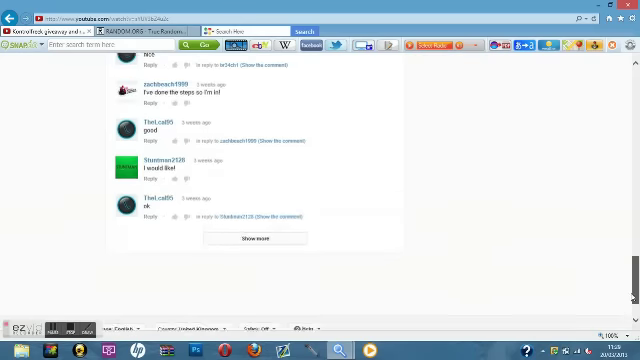
click(280, 182)
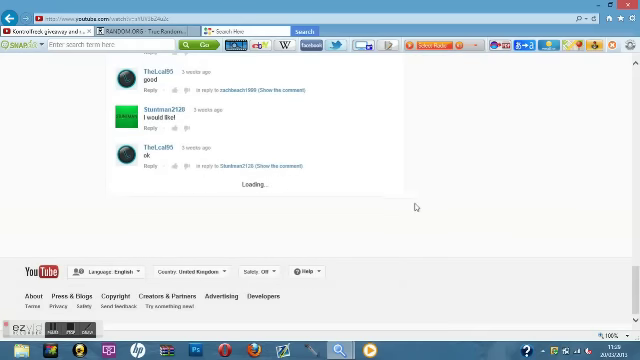
drag(634, 237, 634, 303)
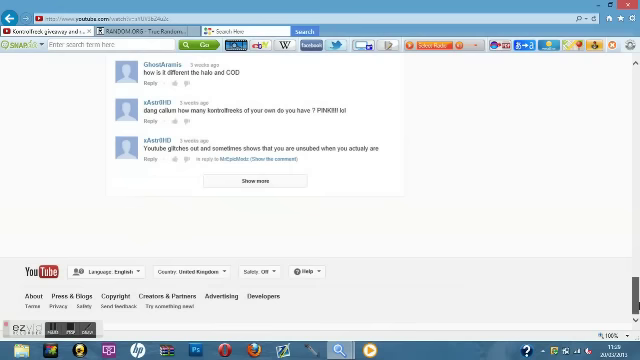
click(289, 181)
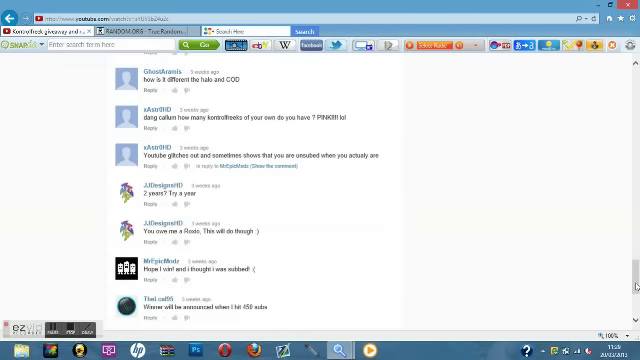
mouse_move(634, 287)
mouse_down()
mouse_move(634, 295)
mouse_move(634, 262)
mouse_up()
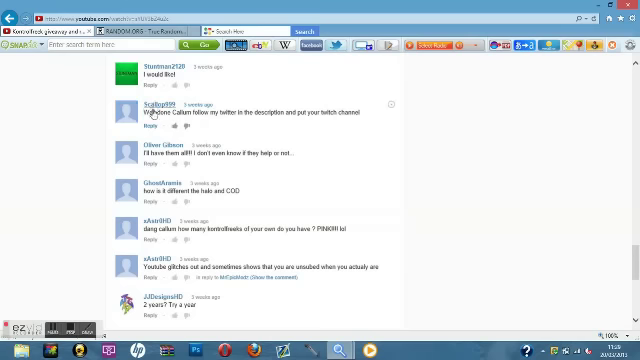
drag(143, 104, 177, 104)
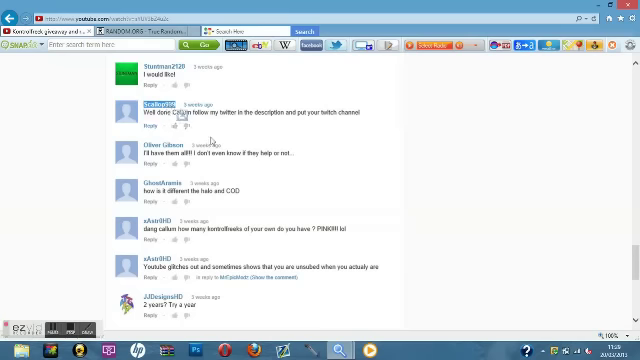
mouse_move(181, 112)
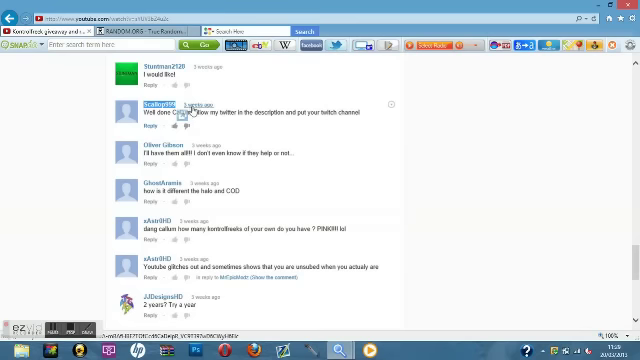
click(190, 112)
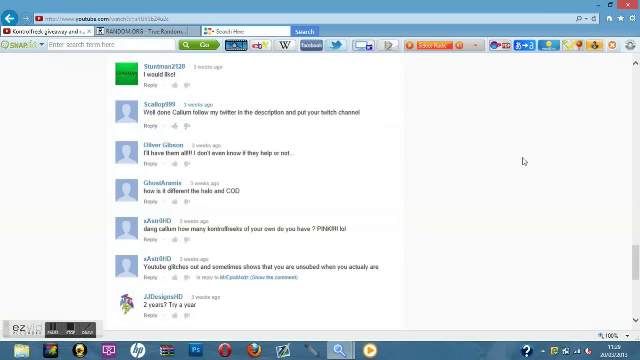
Draw a new RANDOM.ORG number from 1 to 14, getting 8, then return to the comments.
click(140, 31)
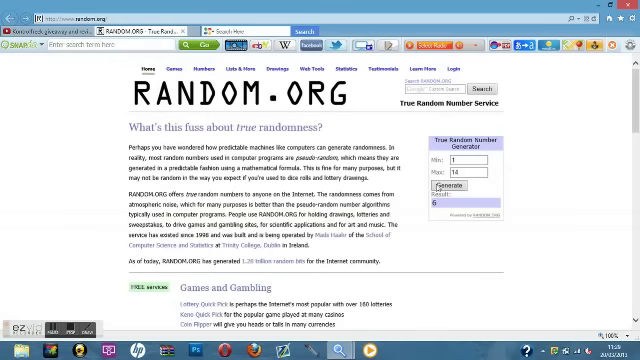
click(448, 186)
click(45, 32)
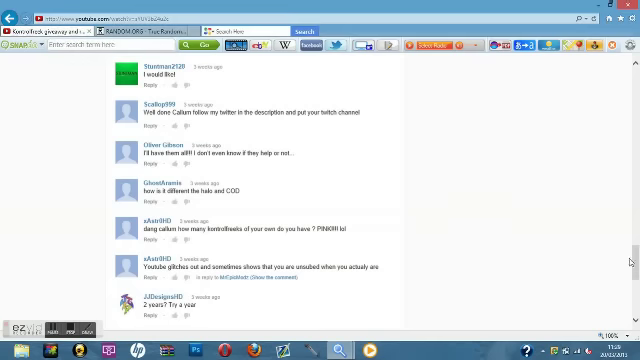
scroll(630, 262, up, 2)
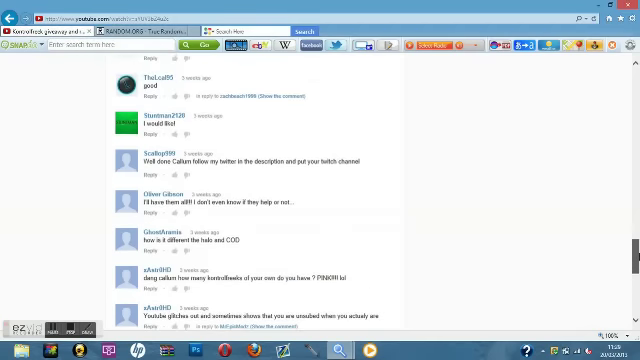
scroll(633, 256, up, 2)
scroll(633, 240, up, 2)
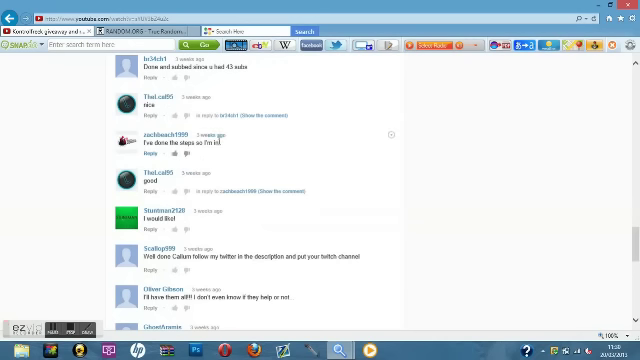
double_click(196, 143)
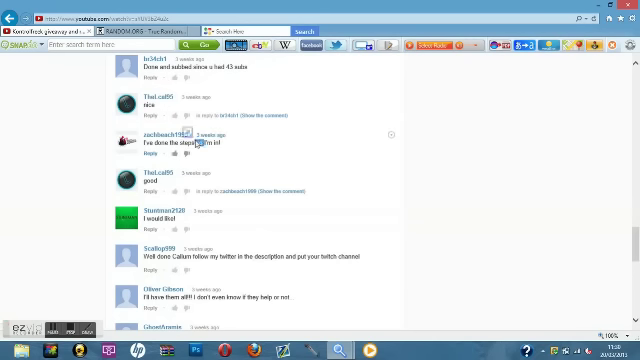
click(193, 142)
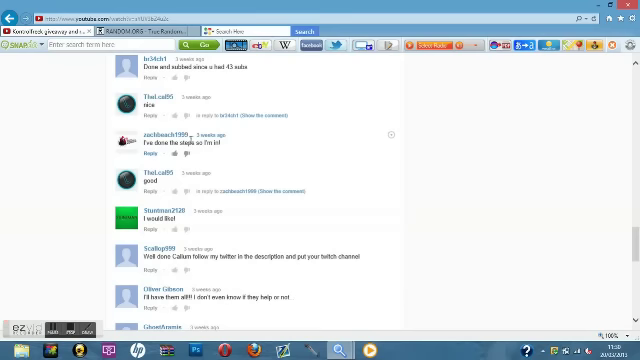
mouse_move(191, 134)
mouse_down()
mouse_move(144, 135)
mouse_move(195, 143)
mouse_up()
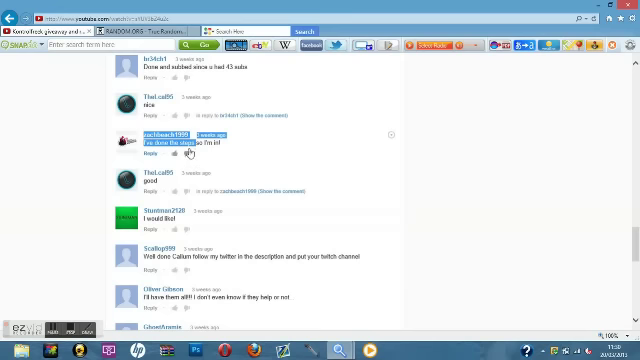
click(415, 154)
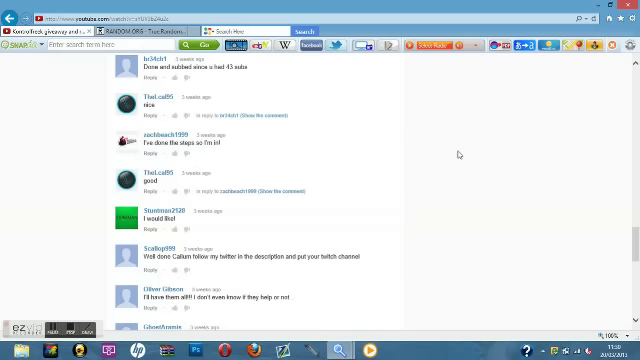
drag(635, 243, 634, 62)
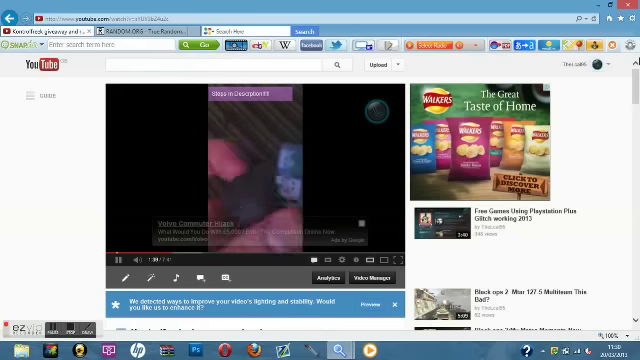
Go to My Channel and open 'Learn more about the new design' for YouTube One Channel.
click(598, 64)
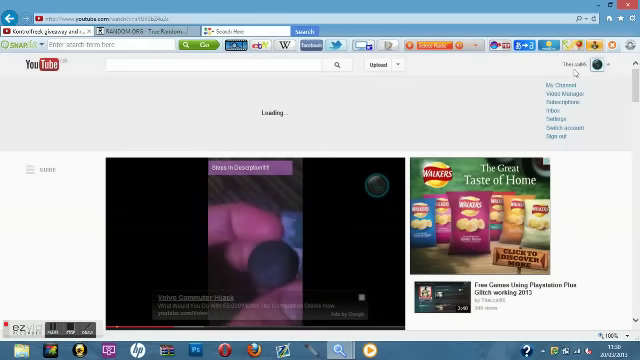
click(564, 88)
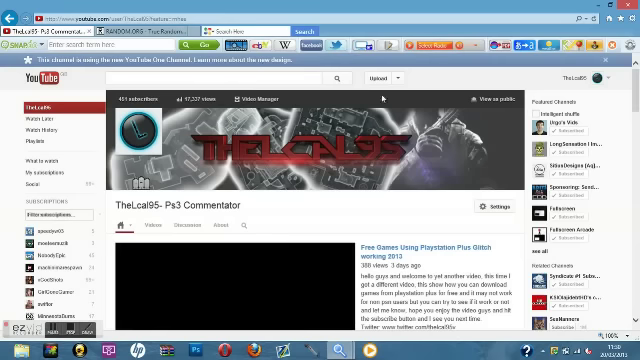
mouse_move(320, 150)
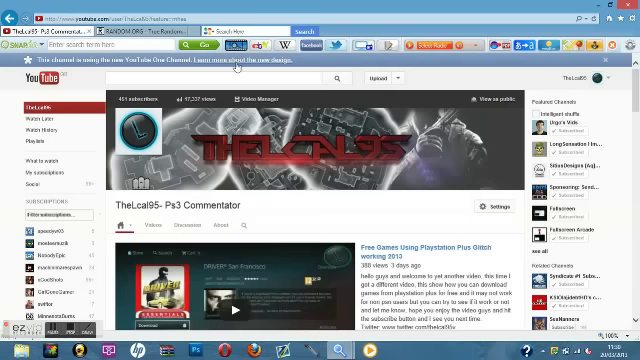
click(237, 60)
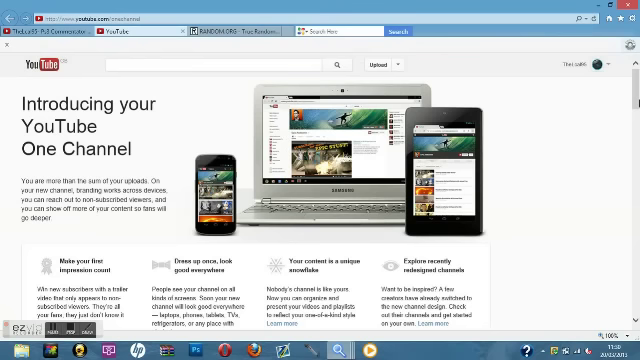
drag(635, 95, 635, 300)
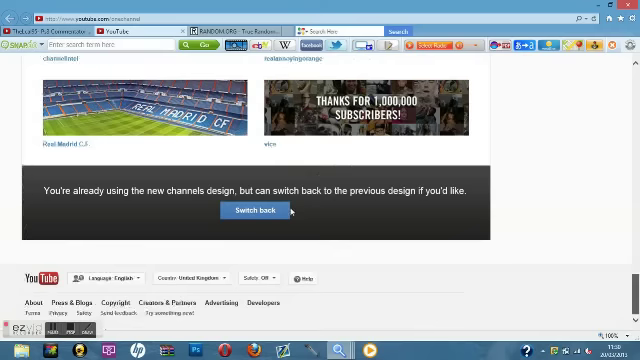
Choose Switch back on the One Channel page to restore the previous channel design.
click(270, 214)
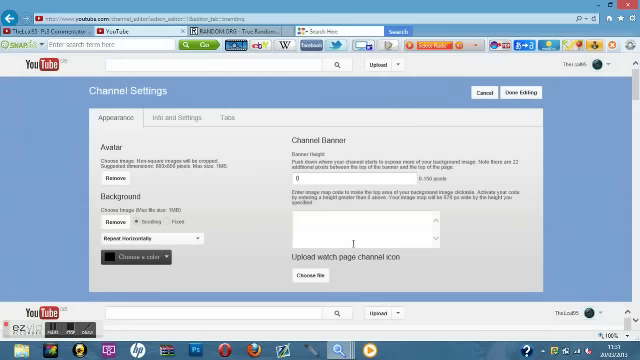
click(367, 179)
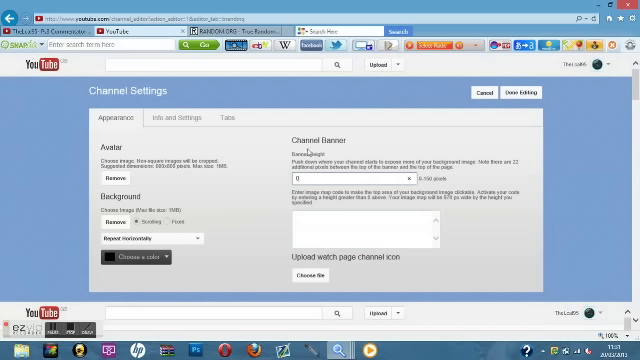